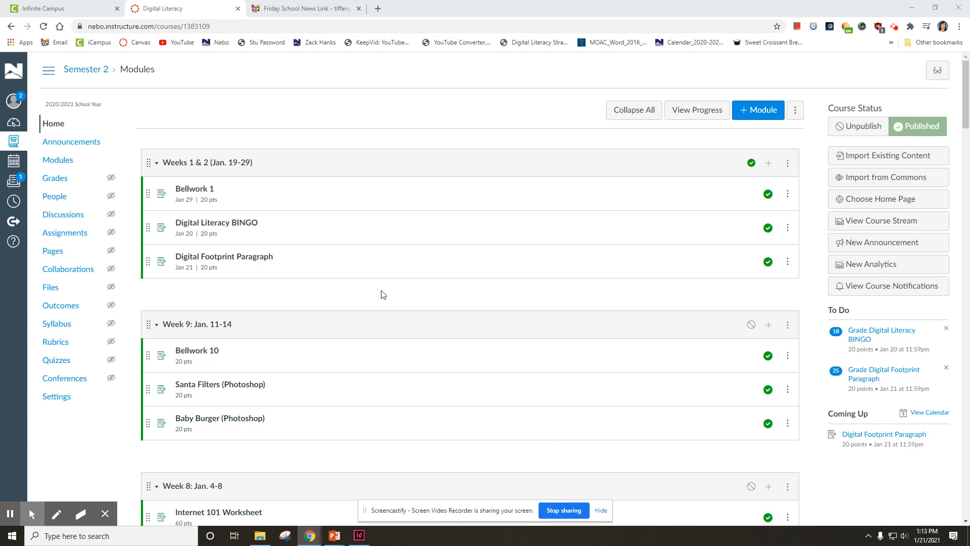
# - Minimize the Canvas browser window to show the desktop
pyautogui.click(912, 12)
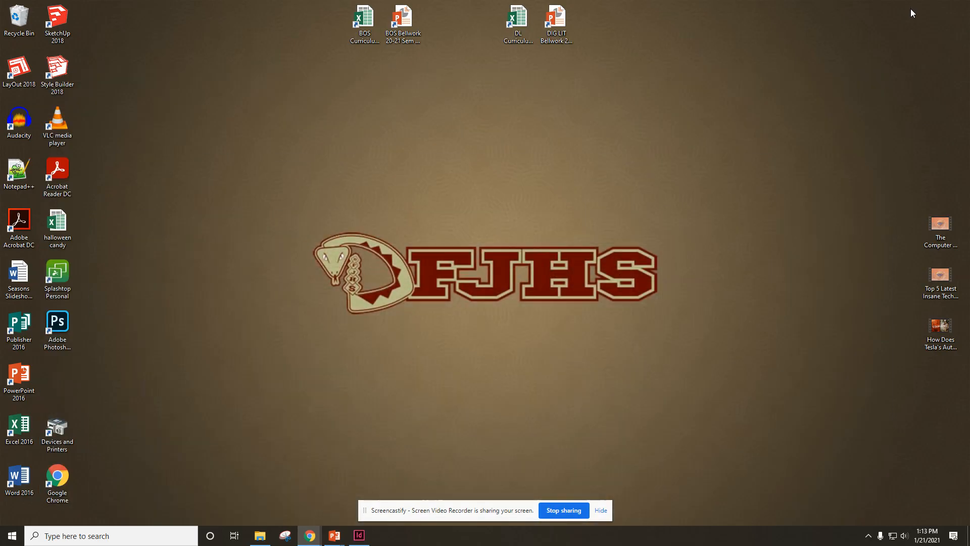
# - Launch Word 2016 from its desktop icon and choose a blank document
pyautogui.doubleClick(19, 483)
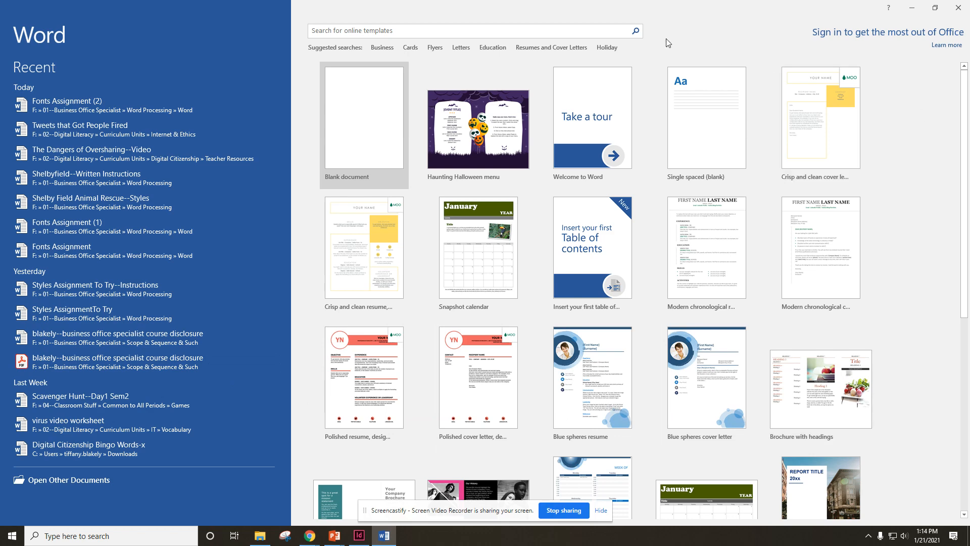
pyautogui.click(367, 121)
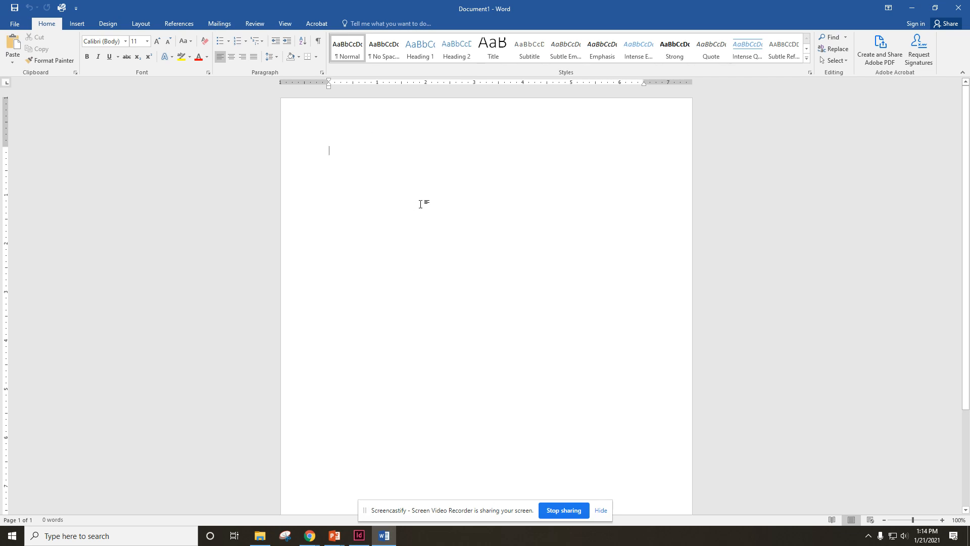
# - Apply the No Spacing style to the blank Document1
pyautogui.click(393, 50)
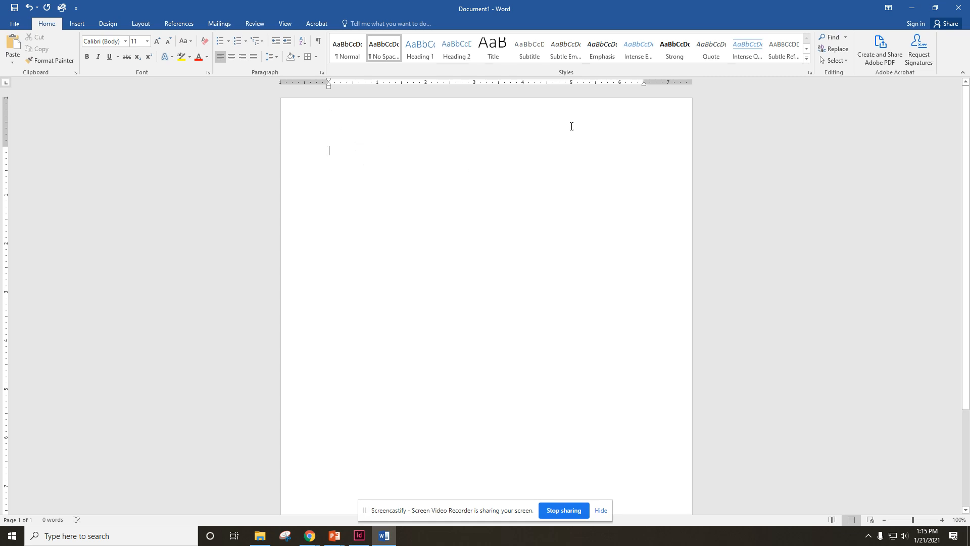
# - Fill the header line with the student's name, Period 6 and 1/21/21, tab-separated
pyautogui.doubleClick(463, 122)
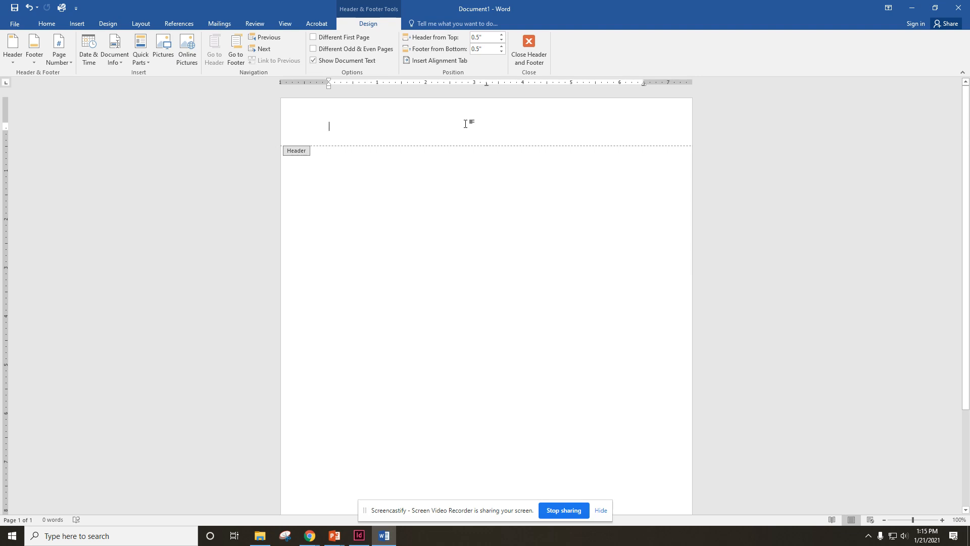
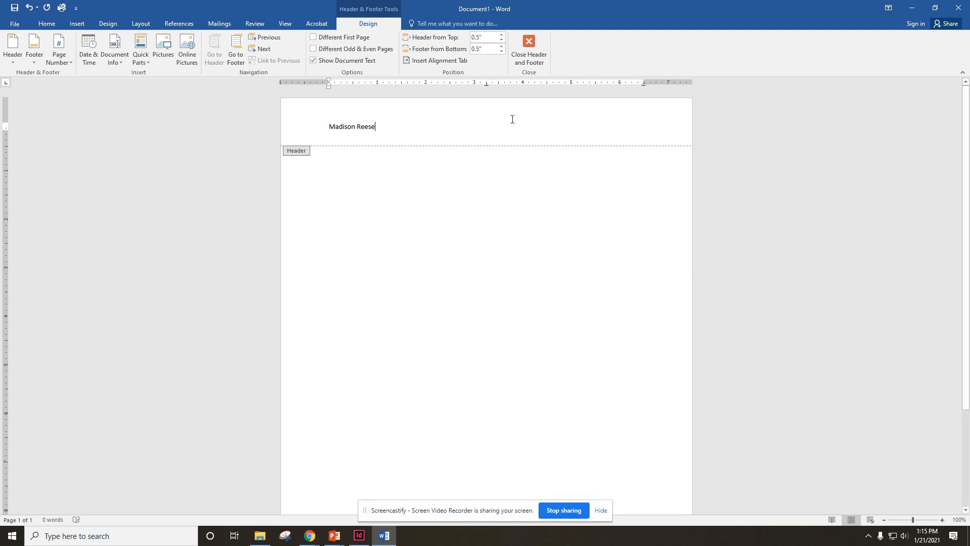
pyautogui.press('Tab')
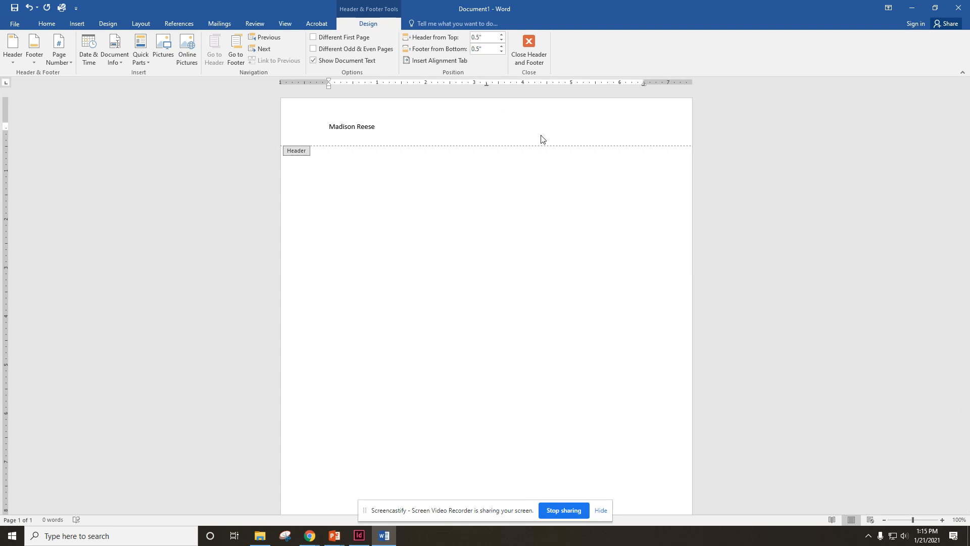
pyautogui.write('Period 6')
pyautogui.press('Tab')
pyautogui.write('1/21/21')
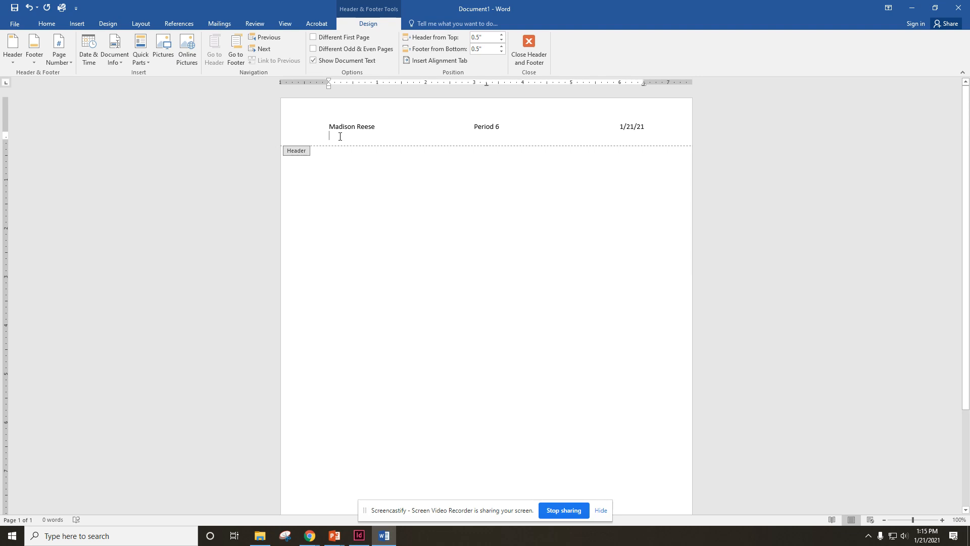
# - Add the 'Bellwork 1' line beneath the header and return to the document body
pyautogui.write('Bello')
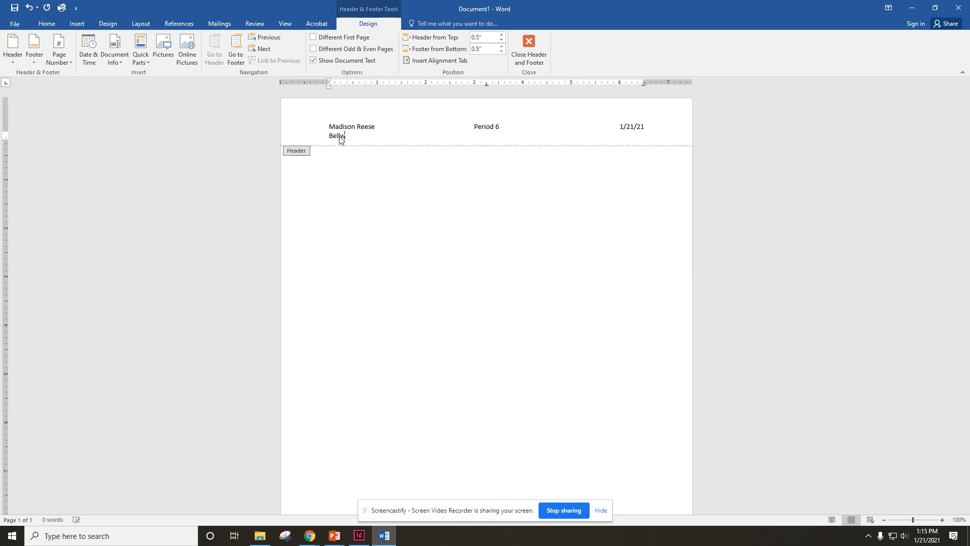
pyautogui.write('ork 1')
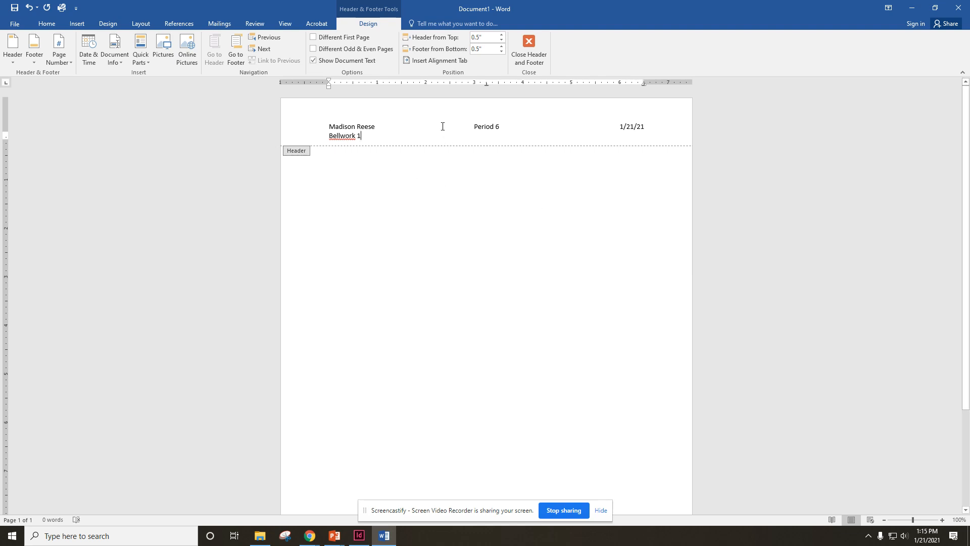
pyautogui.doubleClick(429, 195)
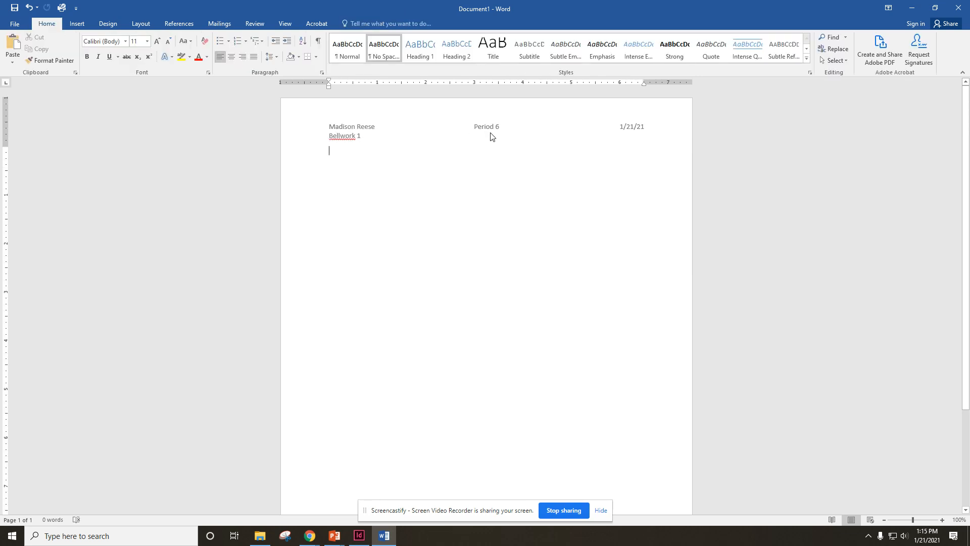
pyautogui.doubleClick(396, 132)
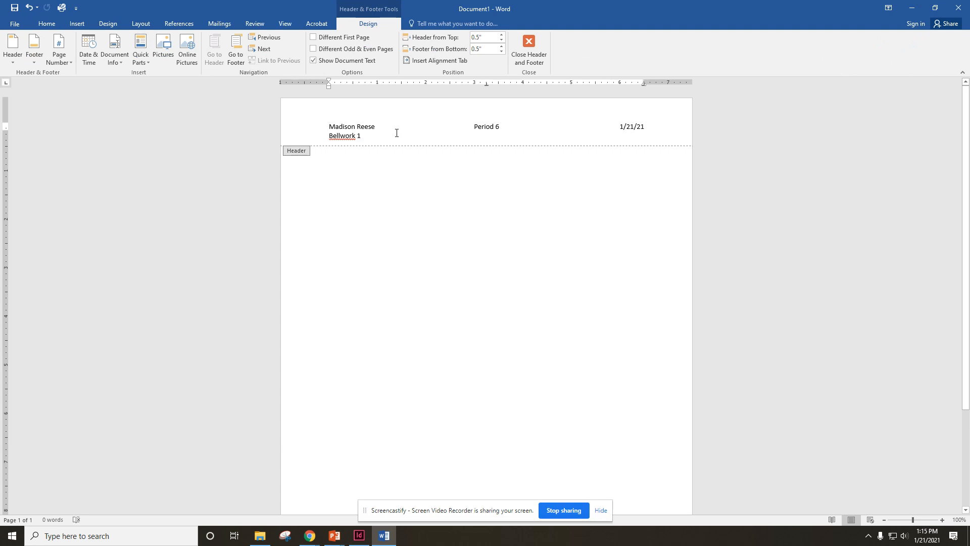
pyautogui.doubleClick(386, 201)
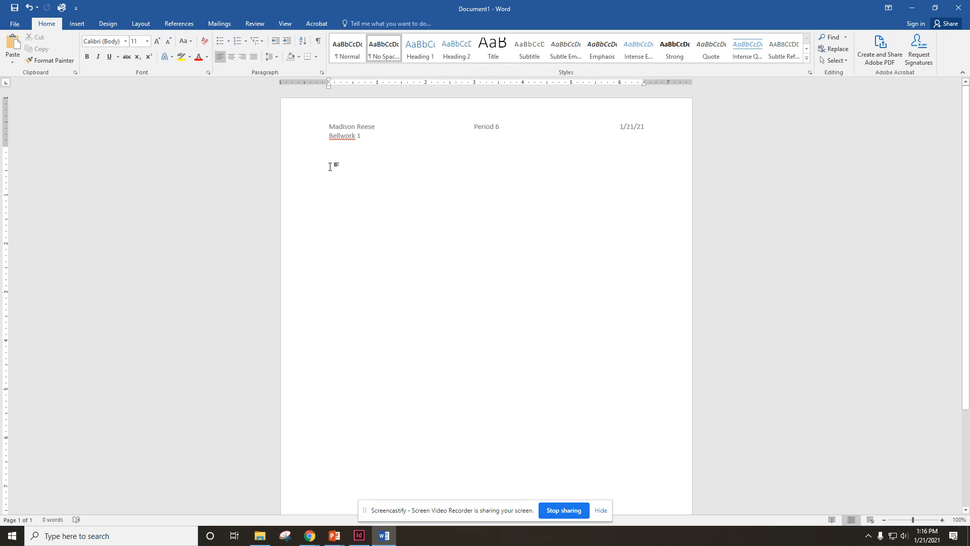
# - In Canvas, open the Bellwork 1 assignment, select its date list, and return to Word
pyautogui.click(310, 537)
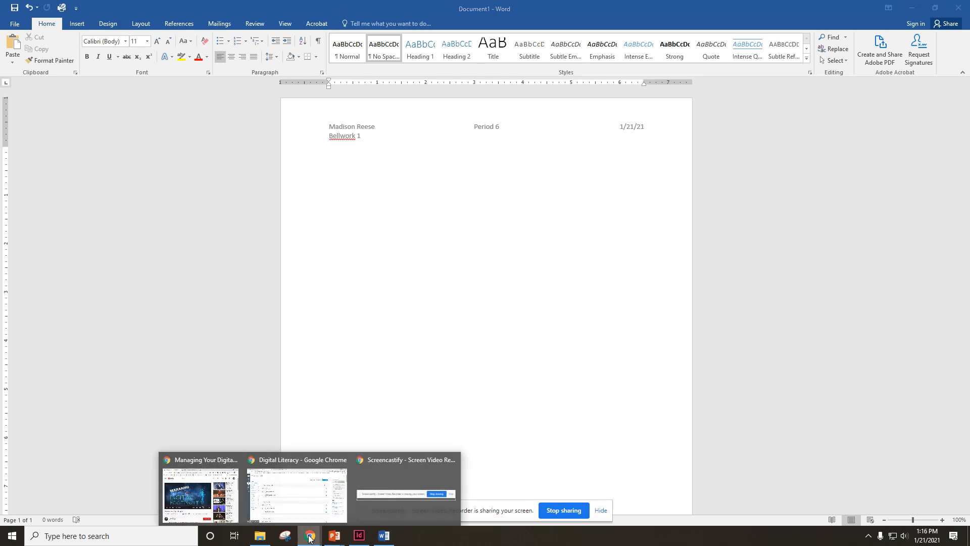
pyautogui.click(318, 494)
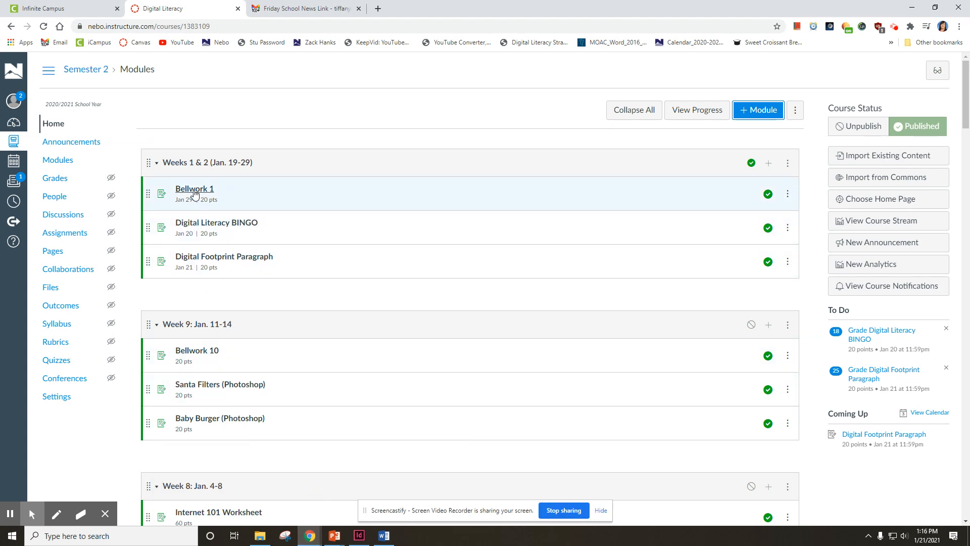
pyautogui.click(194, 189)
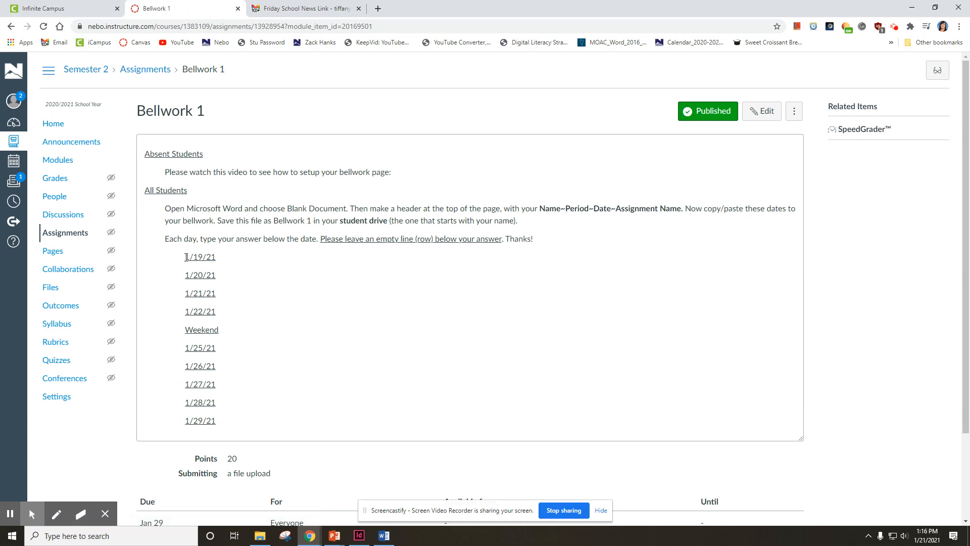
pyautogui.moveTo(186, 258); pyautogui.dragTo(217, 457)
pyautogui.hotkey('ctrl', 'c')
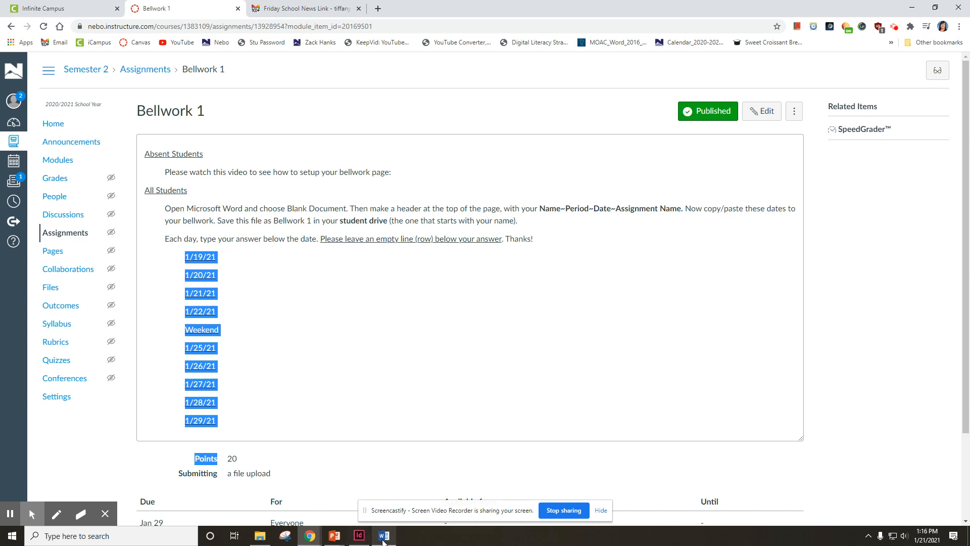
pyautogui.click(383, 539)
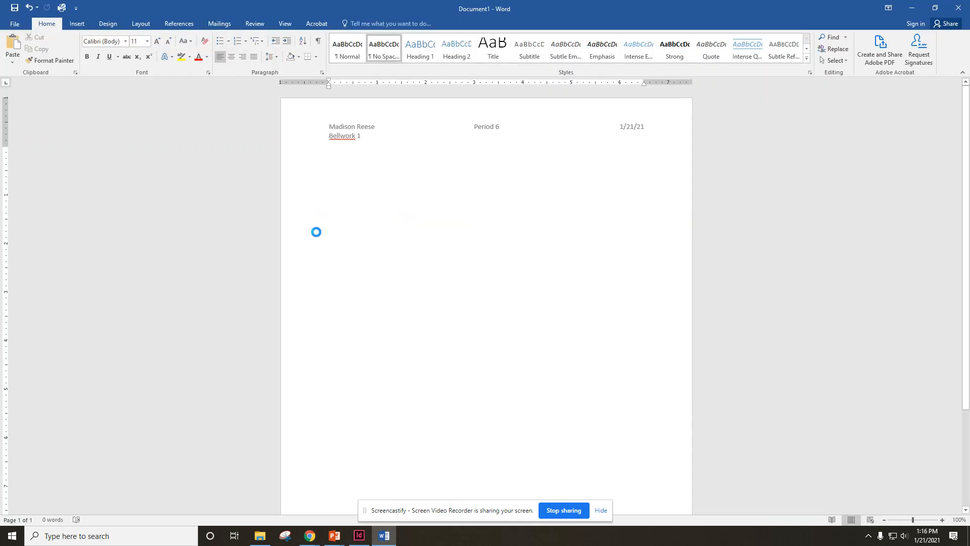
# - Paste the dates 1/19/21 through 1/29/21 below the header using Merge Formatting
pyautogui.hotkey('ctrl', 'v')
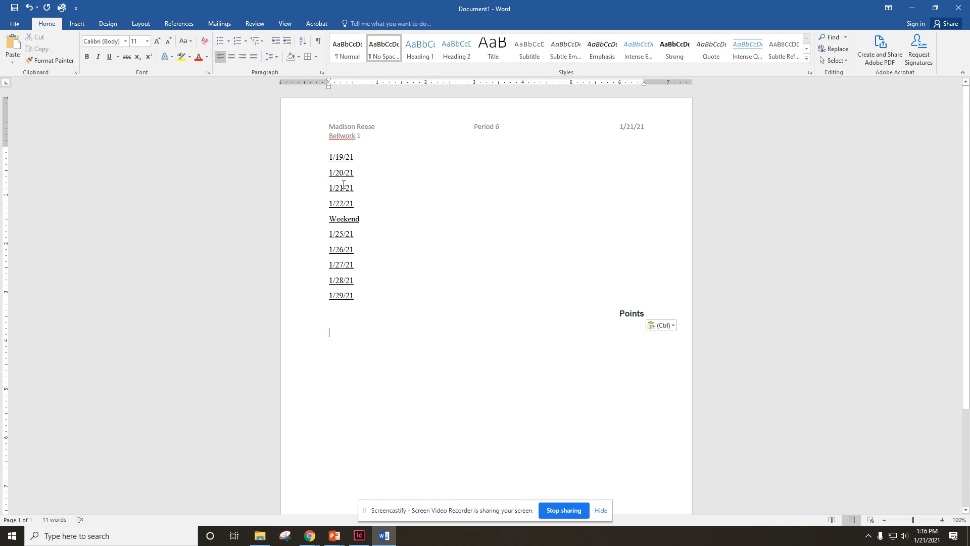
pyautogui.click(673, 327)
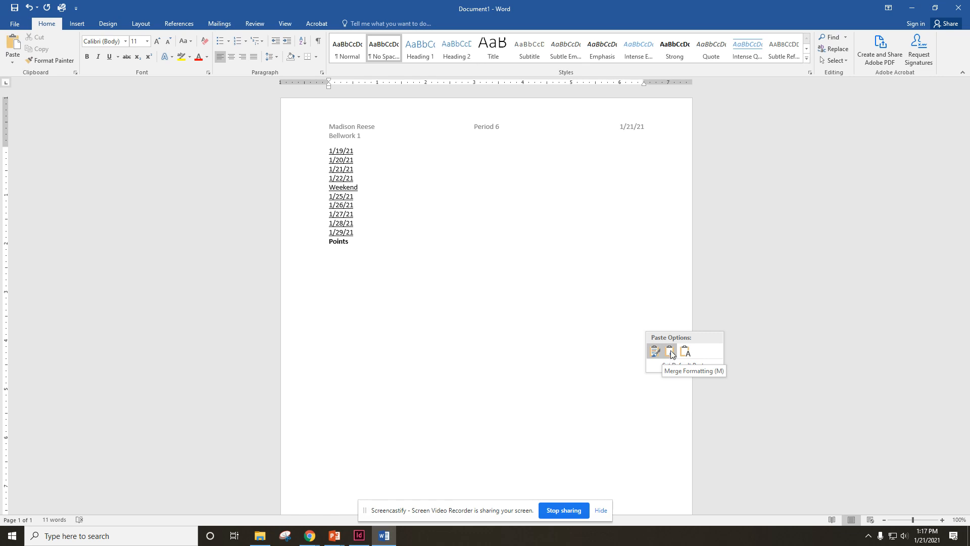
pyautogui.click(671, 350)
pyautogui.click(345, 169)
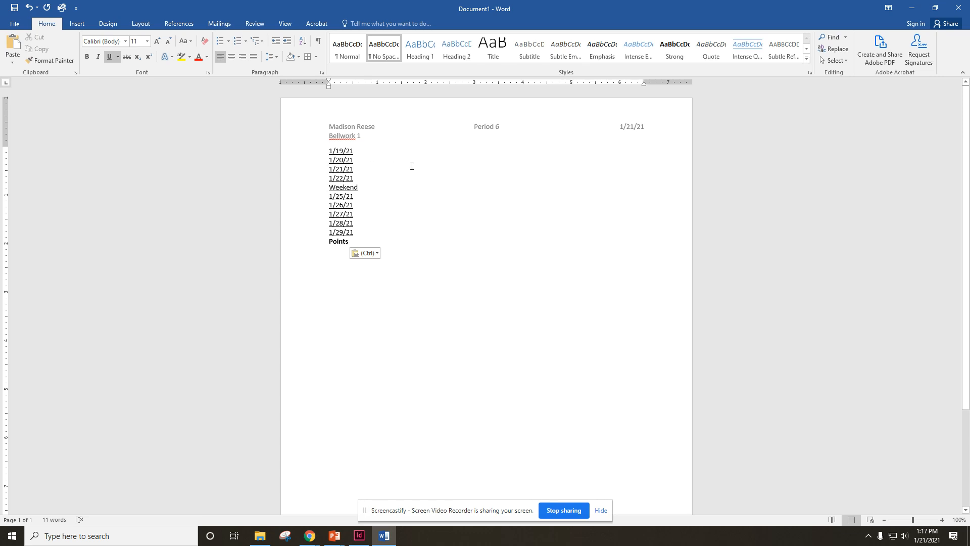
pyautogui.click(329, 160)
pyautogui.press('Return')
pyautogui.press('Return')
pyautogui.press('Down')
pyautogui.press('Return')
pyautogui.press('Return')
pyautogui.press('Down')
pyautogui.press('Return')
pyautogui.press('Return')
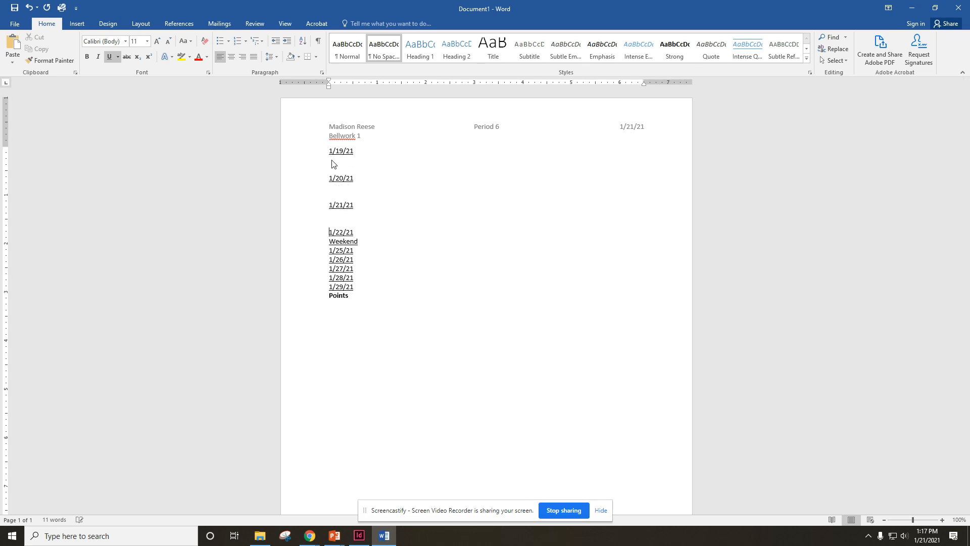
pyautogui.press('Down')
pyautogui.press('Return')
pyautogui.press('Return')
pyautogui.press('Down')
pyautogui.press('Return')
pyautogui.press('Return')
pyautogui.press('Down')
pyautogui.press('Return')
pyautogui.press('Return')
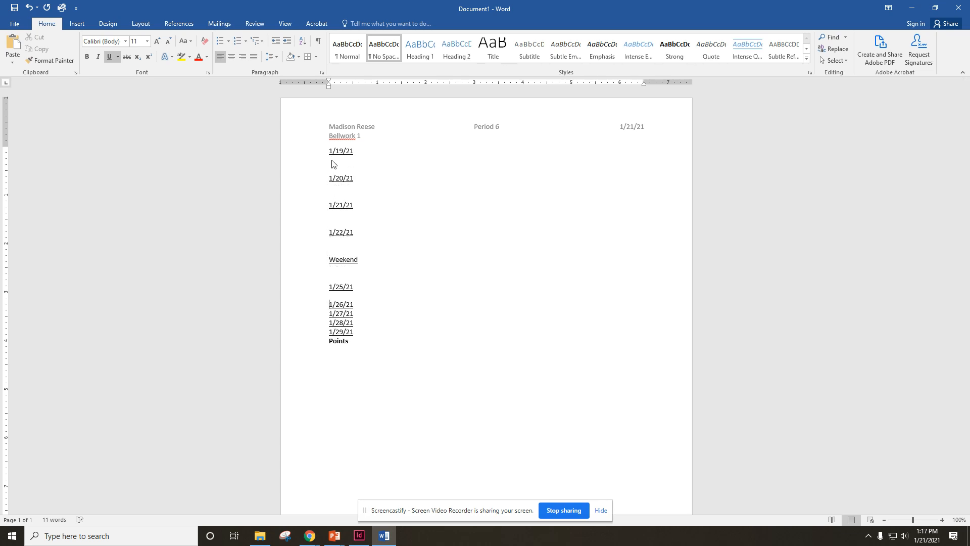
pyautogui.press('Down')
pyautogui.press('Return')
pyautogui.press('Return')
pyautogui.press('Down')
pyautogui.press('Return')
pyautogui.press('Return')
pyautogui.press('Down')
pyautogui.press('Return')
pyautogui.press('Return')
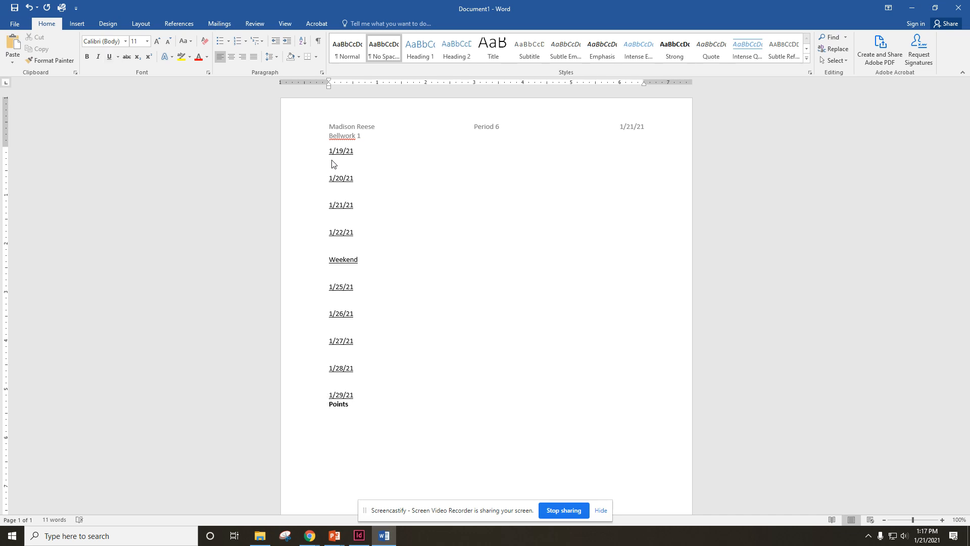
pyautogui.press('Return')
pyautogui.press('BackSpace')
pyautogui.press('BackSpace')
pyautogui.press('BackSpace')
pyautogui.press('BackSpace')
pyautogui.press('BackSpace')
pyautogui.press('BackSpace')
pyautogui.press('BackSpace')
pyautogui.press('BackSpace')
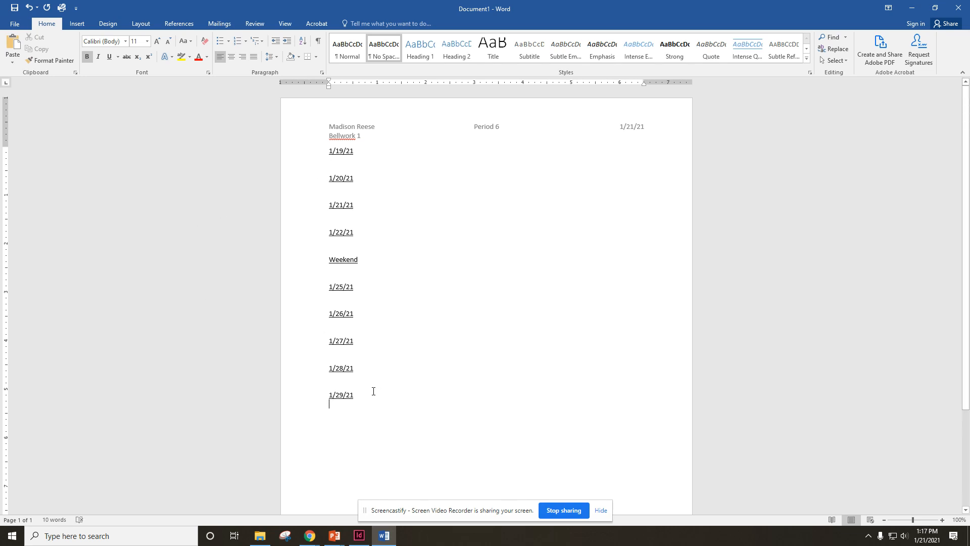
pyautogui.click(373, 391)
pyautogui.click(333, 159)
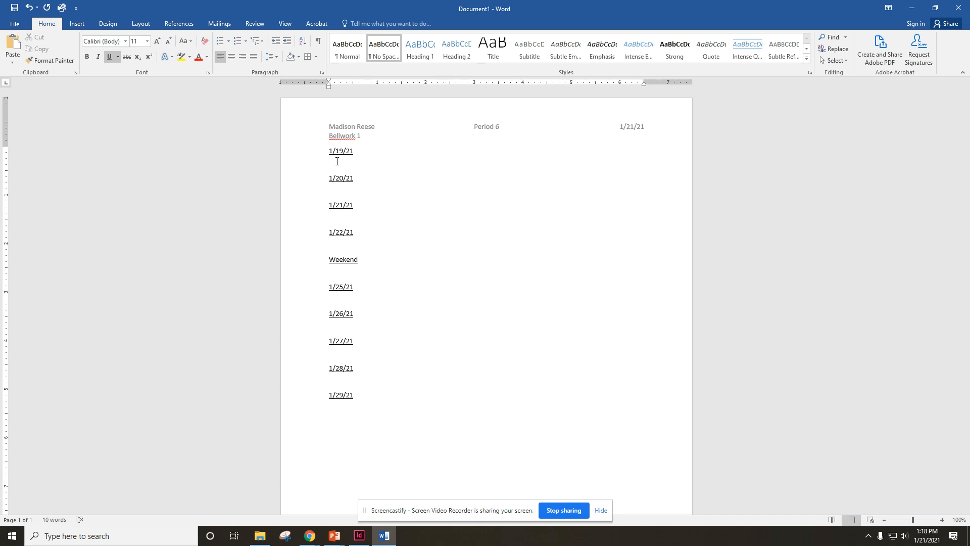
# - Type 'Math, Art, English, Science, History, Lunch, P.E., BOS' without underline under 1/19/21
pyautogui.write('Math')
pyautogui.press('BackSpace')
pyautogui.press('BackSpace')
pyautogui.press('BackSpace')
pyautogui.press('BackSpace')
pyautogui.click(109, 56)
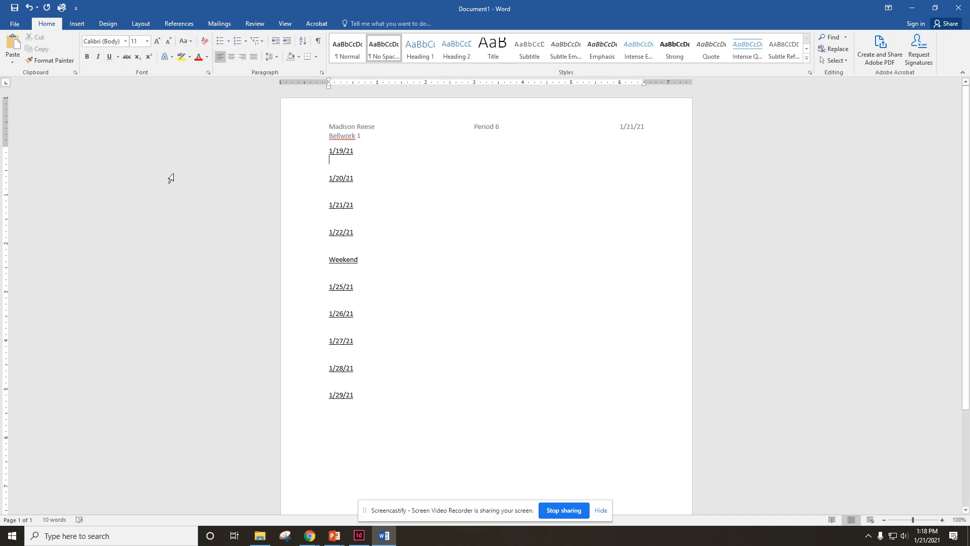
pyautogui.write('Math, ')
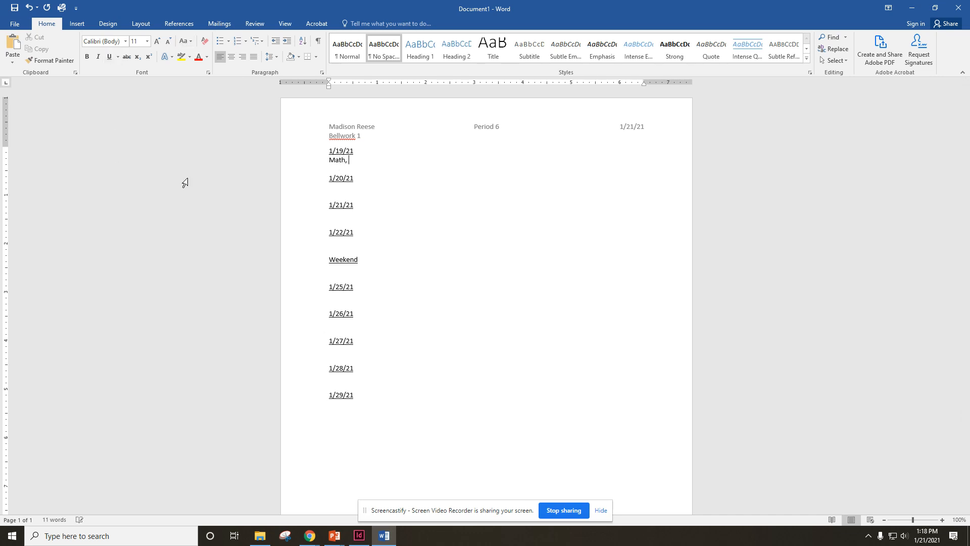
pyautogui.write('Art, English, Science, History, Lunch,')
pyautogui.write('P.E. , Business Off')
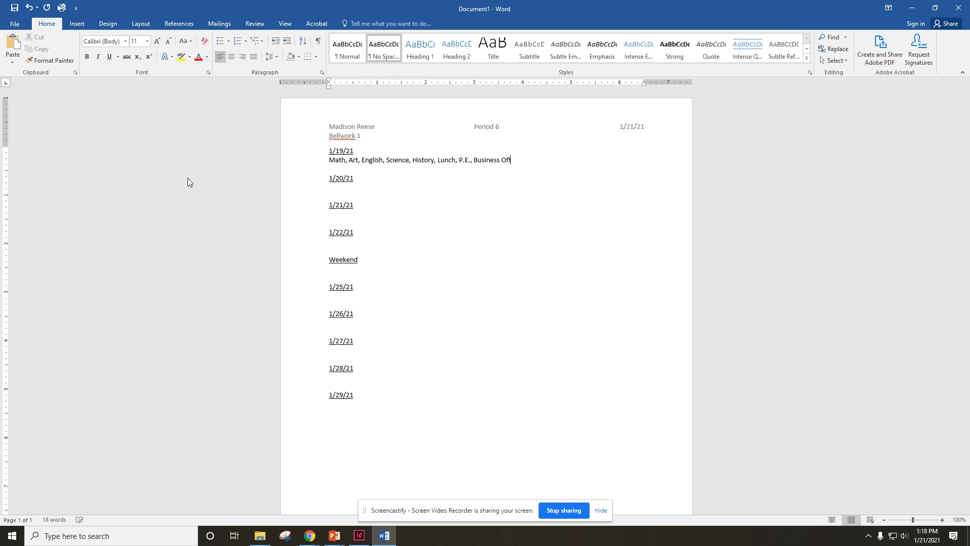
pyautogui.write('ice Specialist')
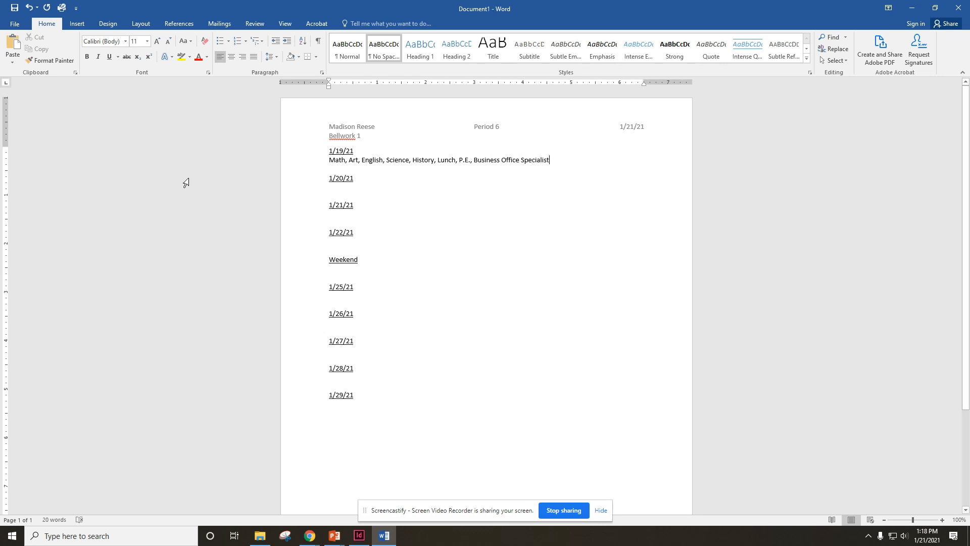
pyautogui.press('BackSpace')
pyautogui.press('BackSpace')
pyautogui.press('BackSpace')
pyautogui.press('BackSpace')
pyautogui.press('BackSpace')
pyautogui.press('BackSpace')
pyautogui.press('BackSpace')
pyautogui.press('BackSpace')
pyautogui.press('BackSpace')
pyautogui.press('BackSpace')
pyautogui.press('BackSpace')
pyautogui.press('BackSpace')
pyautogui.press('BackSpace')
pyautogui.press('BackSpace')
pyautogui.press('BackSpace')
pyautogui.press('BackSpace')
pyautogui.press('BackSpace')
pyautogui.press('BackSpace')
pyautogui.press('BackSpace')
pyautogui.press('BackSpace')
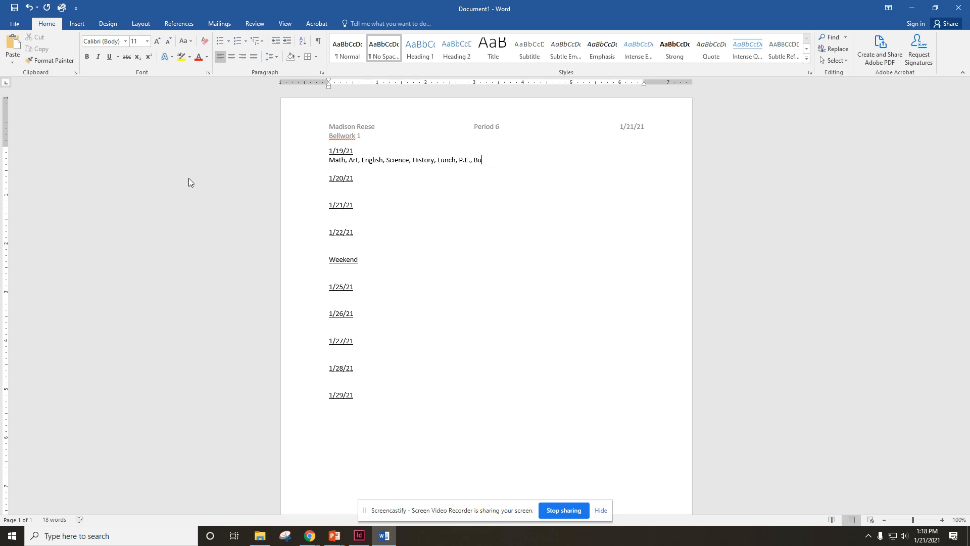
pyautogui.press('BackSpace')
pyautogui.write('OS')
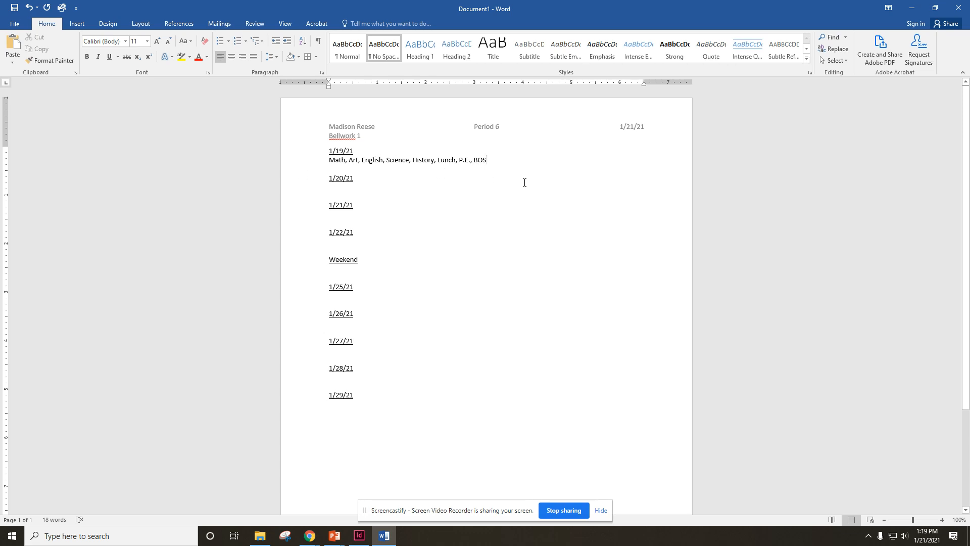
pyautogui.hotkey('ctrl', 'u')
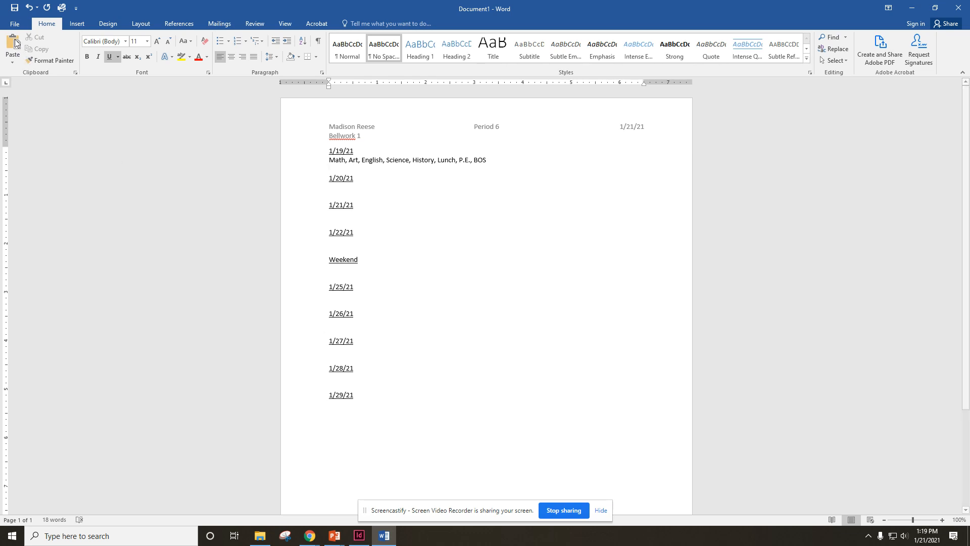
# - Via Save As > This PC, save the document to the F: network drive as 'Bellwork 1'
pyautogui.click(14, 22)
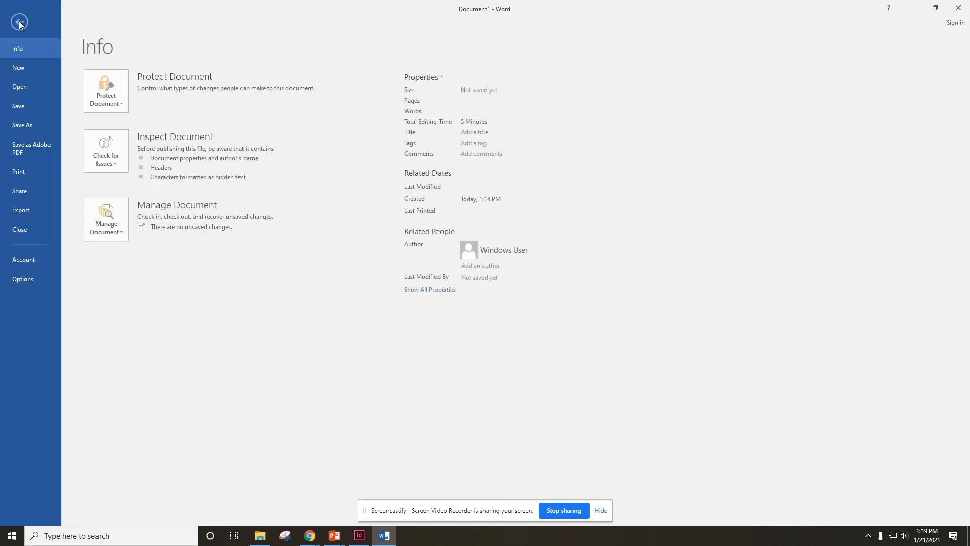
pyautogui.click(17, 127)
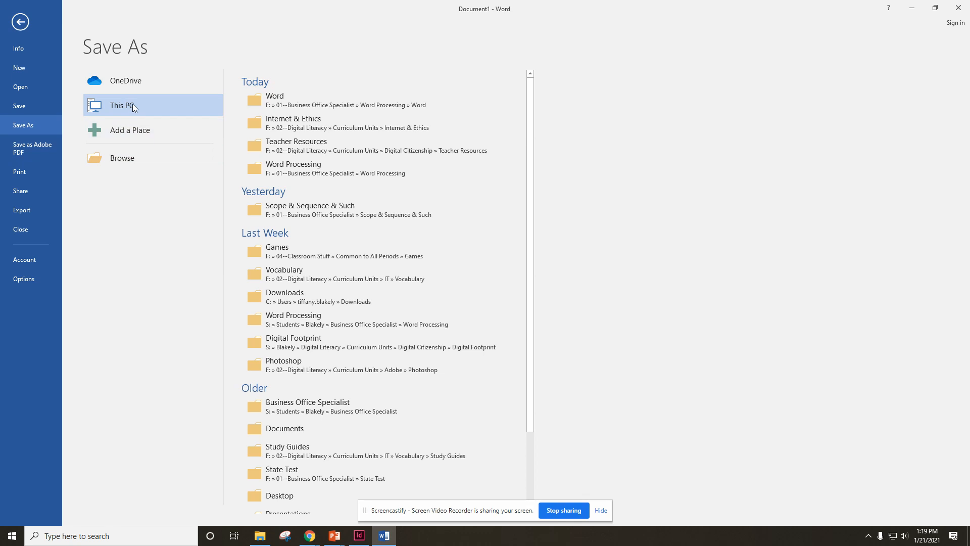
pyautogui.doubleClick(154, 105)
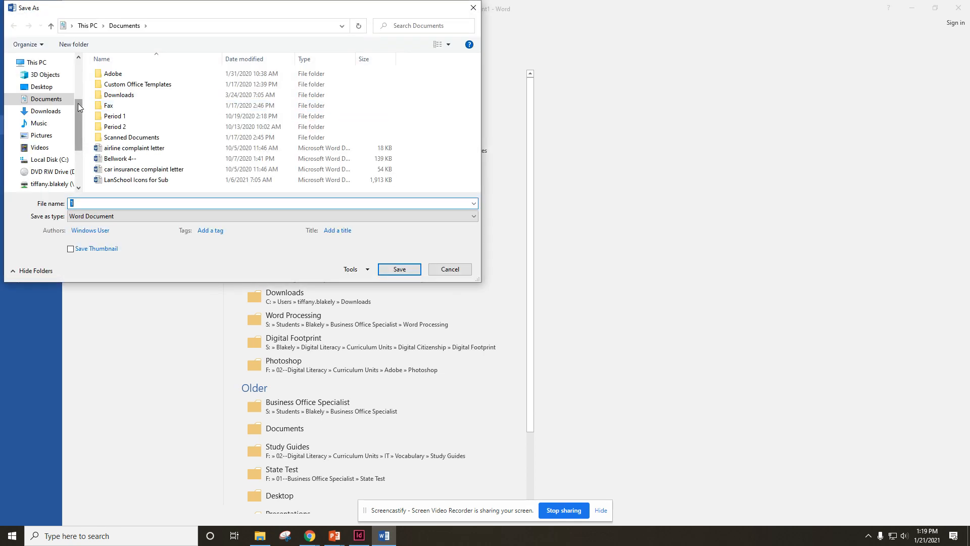
pyautogui.moveTo(77, 104); pyautogui.dragTo(74, 125)
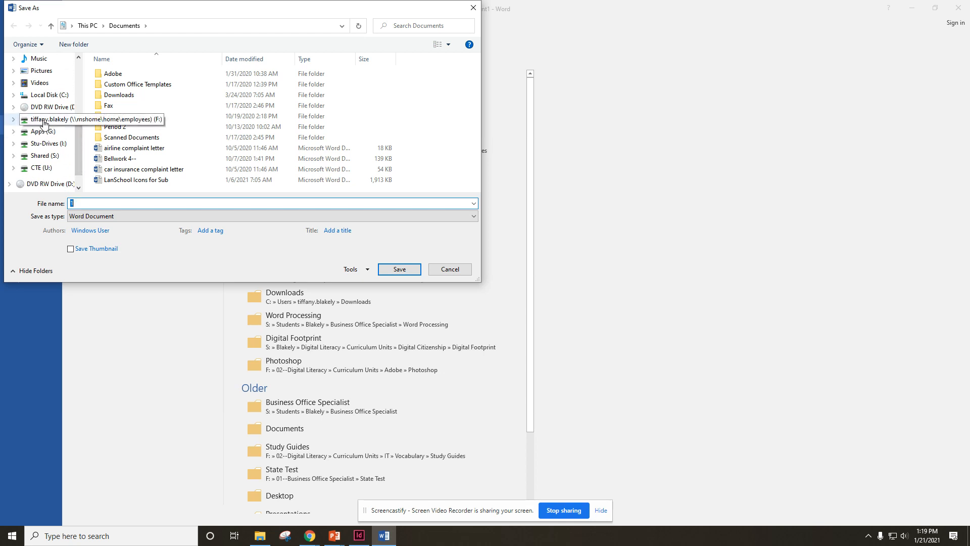
pyautogui.scroll(1, 45, 125)
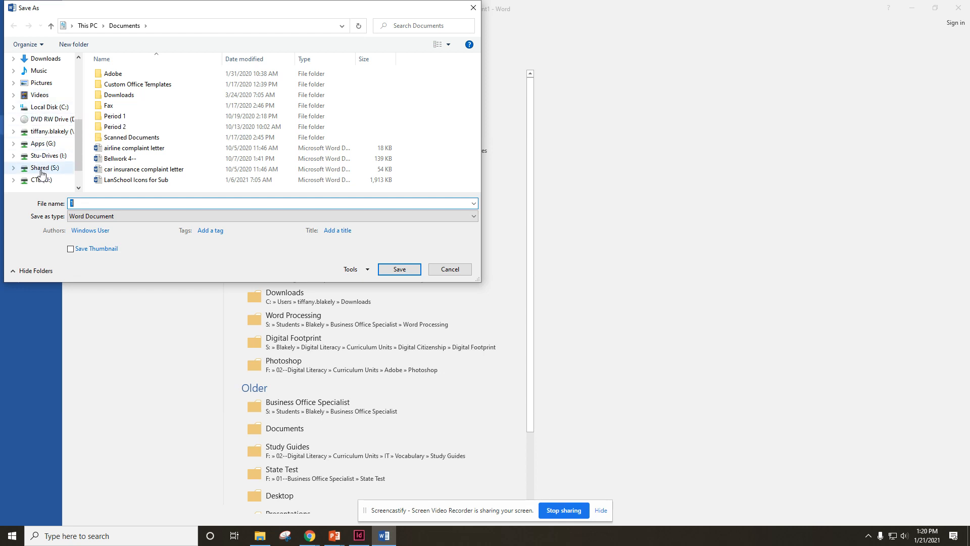
pyautogui.click(43, 134)
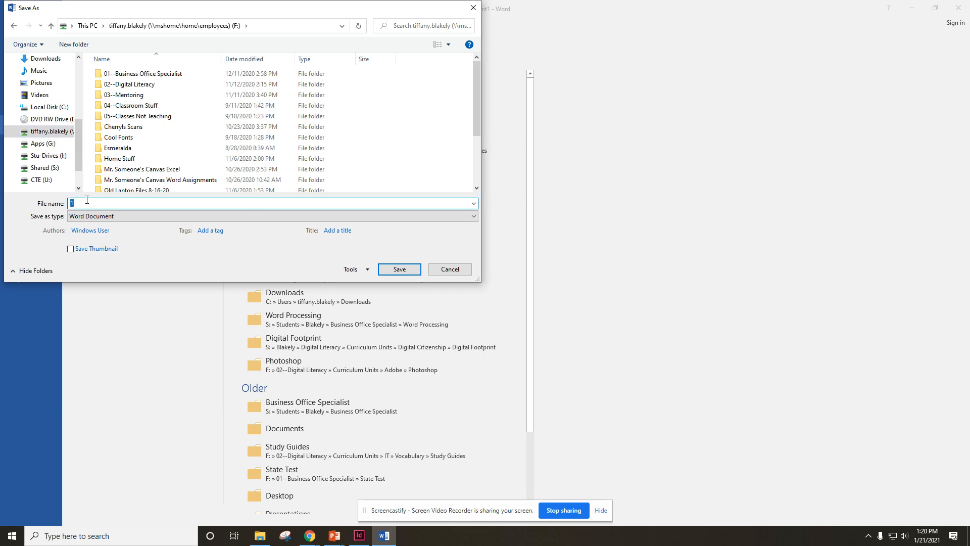
pyautogui.press('BackSpace')
pyautogui.write('Bellwork 1')
pyautogui.click(388, 273)
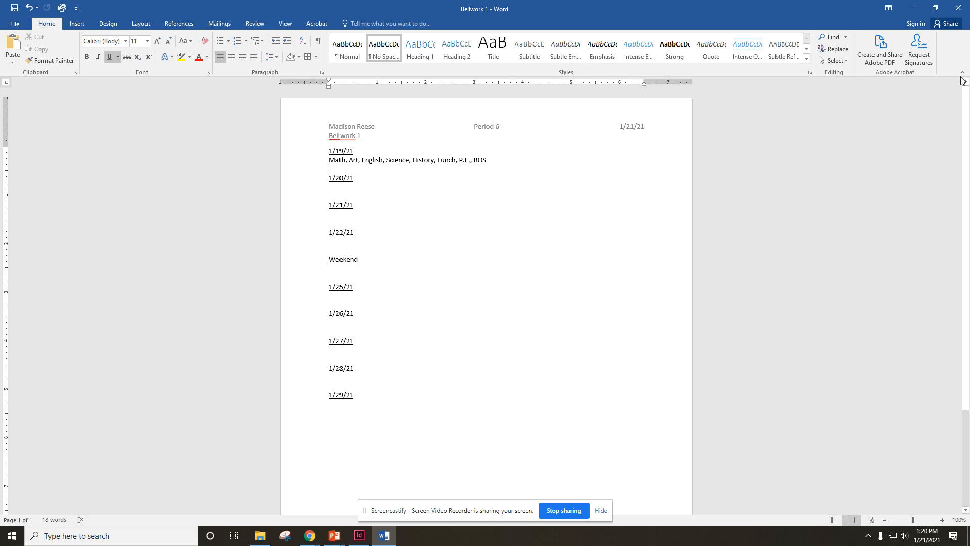
# - Close the Bellwork 1 document, quit Word, and minimize the Chrome window
pyautogui.click(957, 9)
pyautogui.click(957, 9)
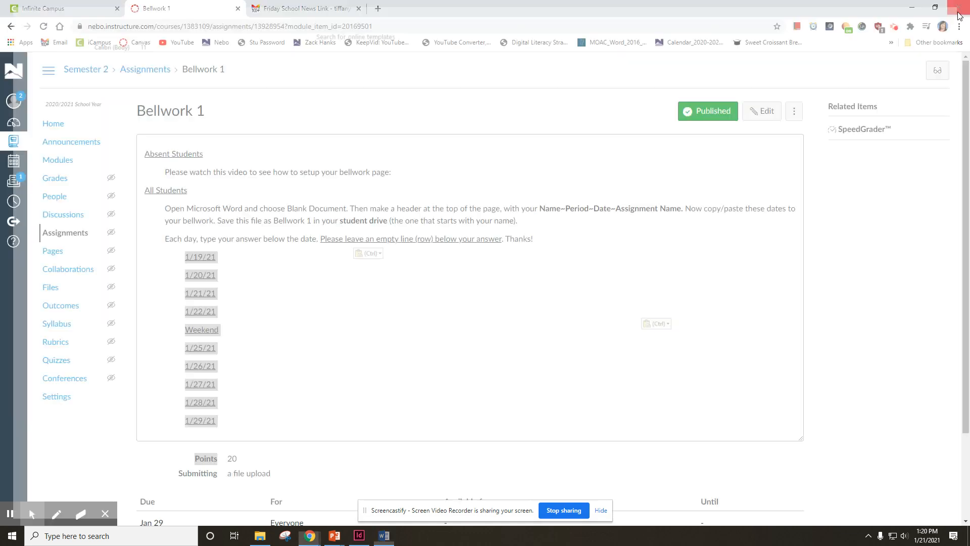
pyautogui.click(913, 7)
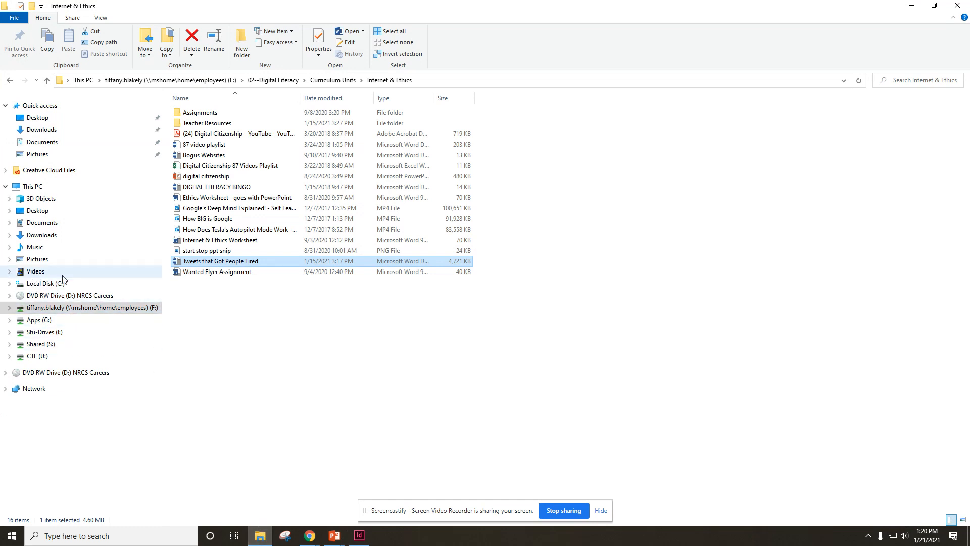
# - Reopen Bellwork 1 from the F: drive root in File Explorer
pyautogui.click(70, 310)
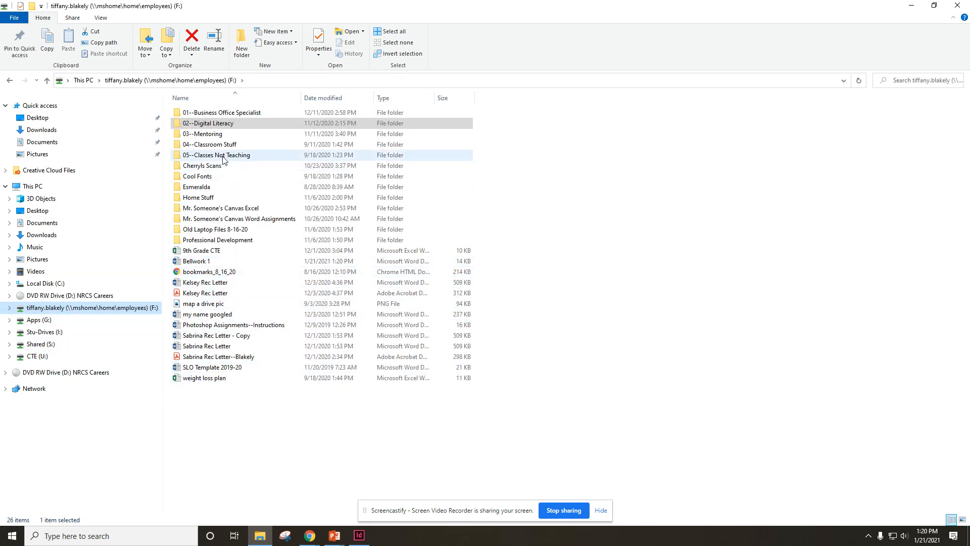
pyautogui.doubleClick(206, 261)
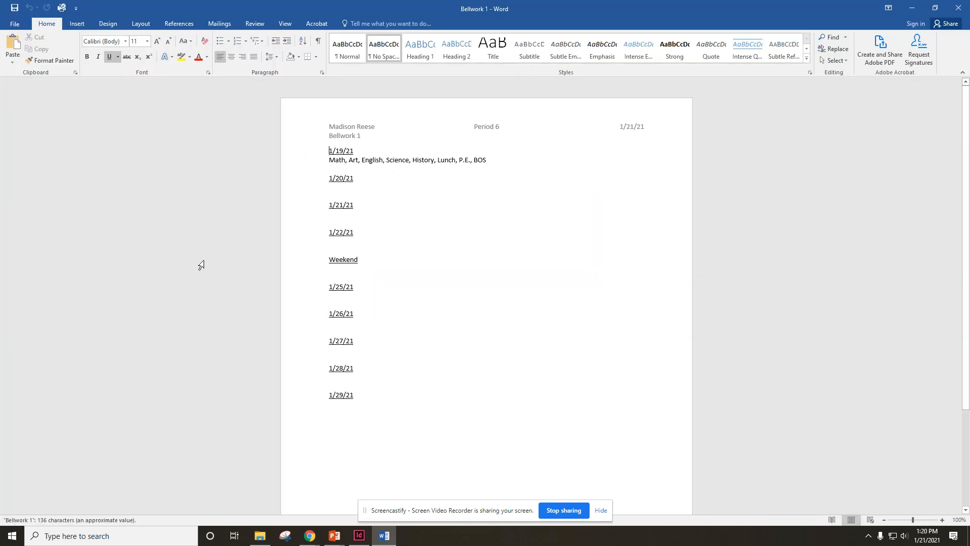
# - Type 'This is my answer' on the line under 1/20/21 and remove its underline
pyautogui.click(340, 183)
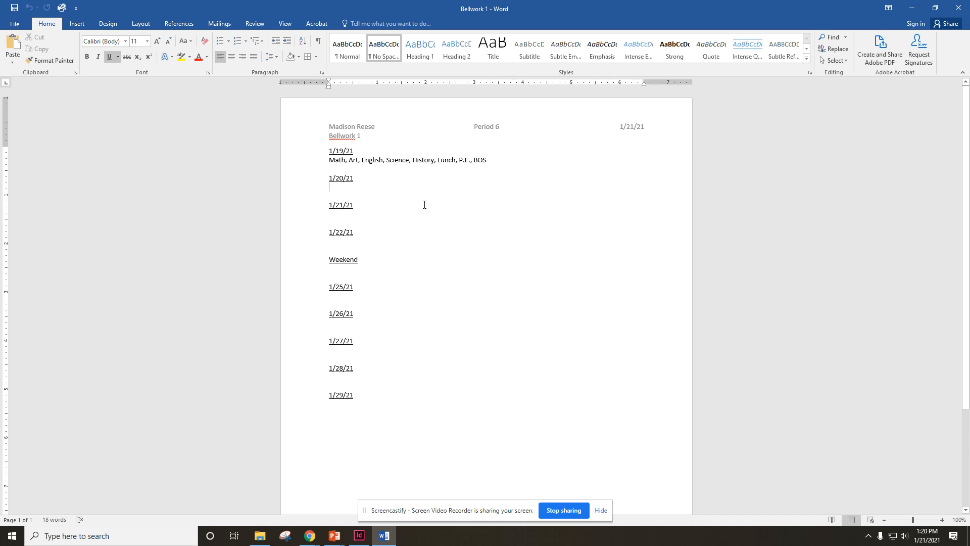
pyautogui.write('This ')
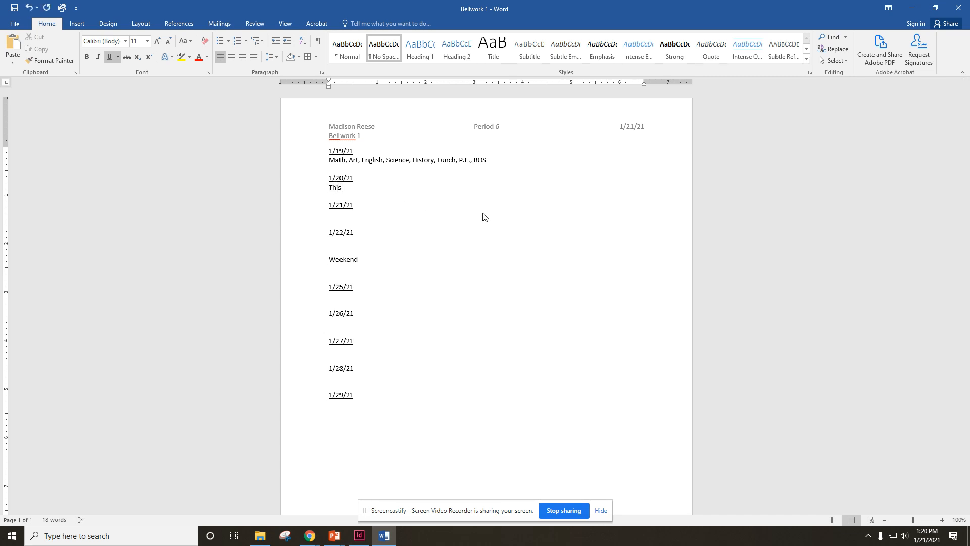
pyautogui.write('is my answer')
pyautogui.moveTo(411, 187); pyautogui.dragTo(319, 188)
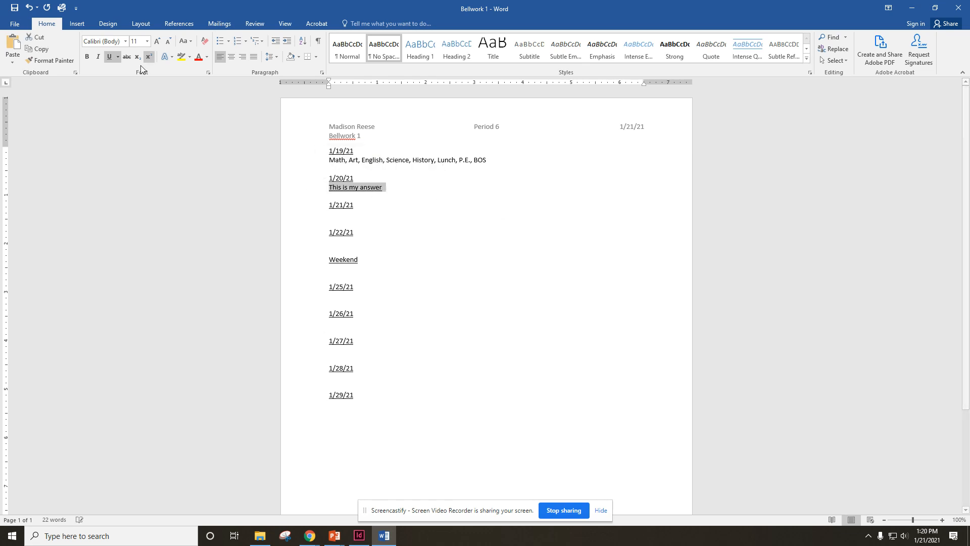
pyautogui.click(108, 56)
pyautogui.click(469, 276)
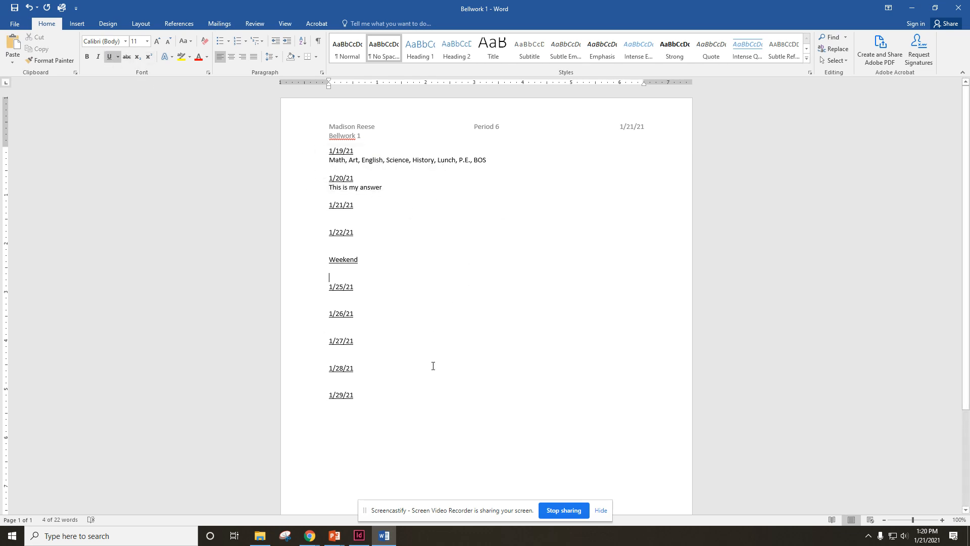
pyautogui.click(440, 384)
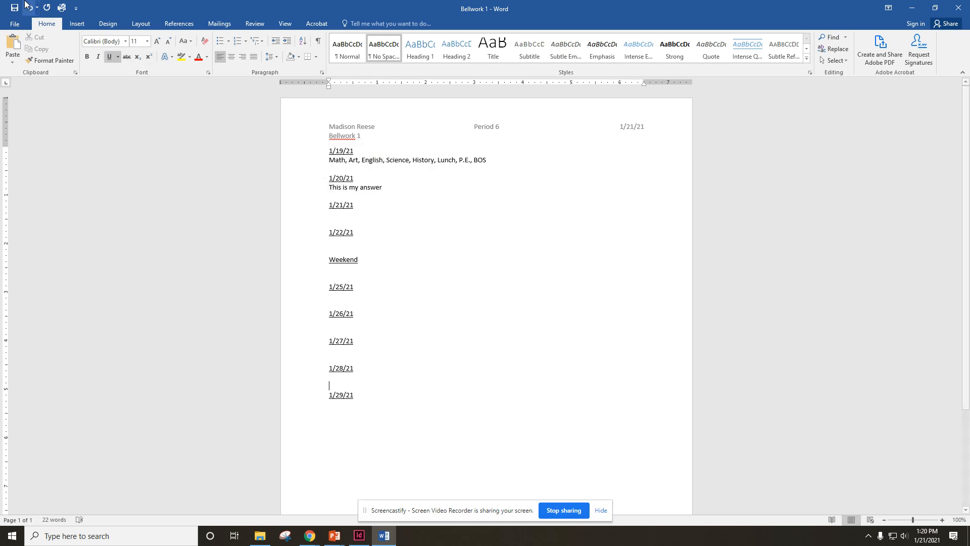